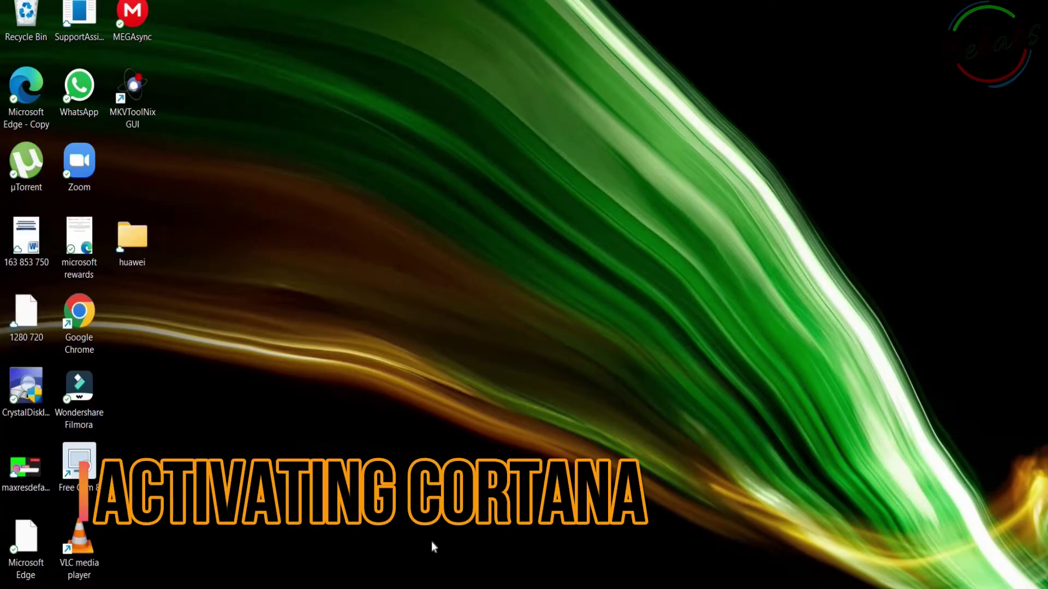
Launch Cortana from the Start menu's All apps list, under the C section
key("super")
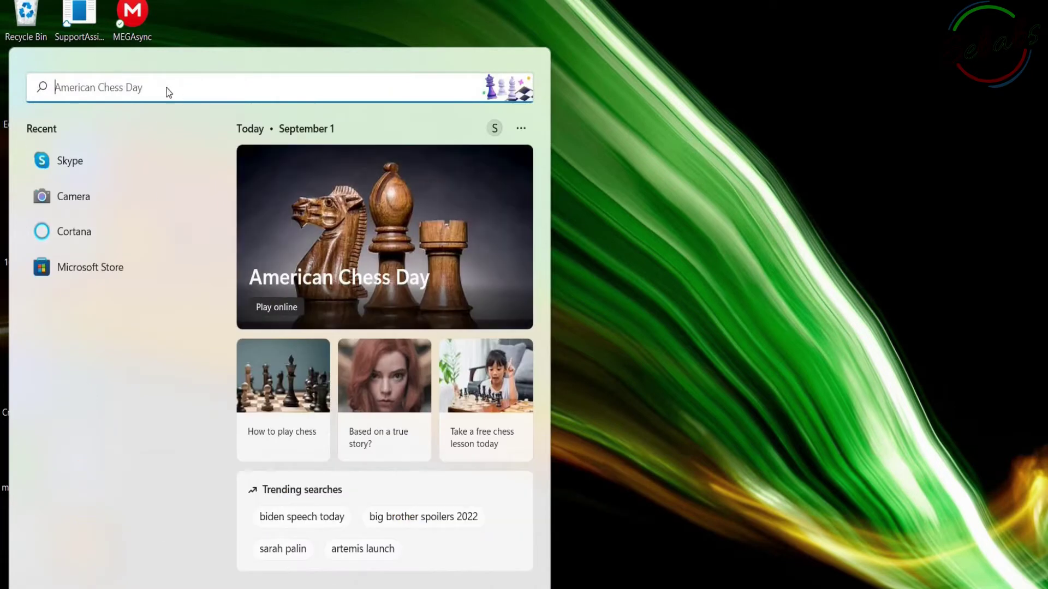
type("cortana")
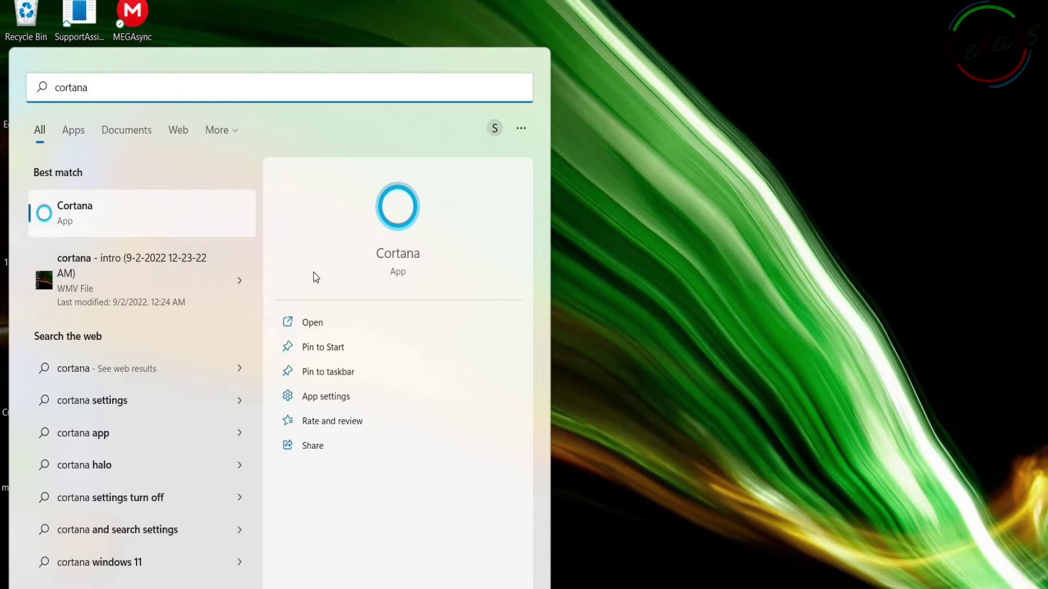
left_click(626, 318)
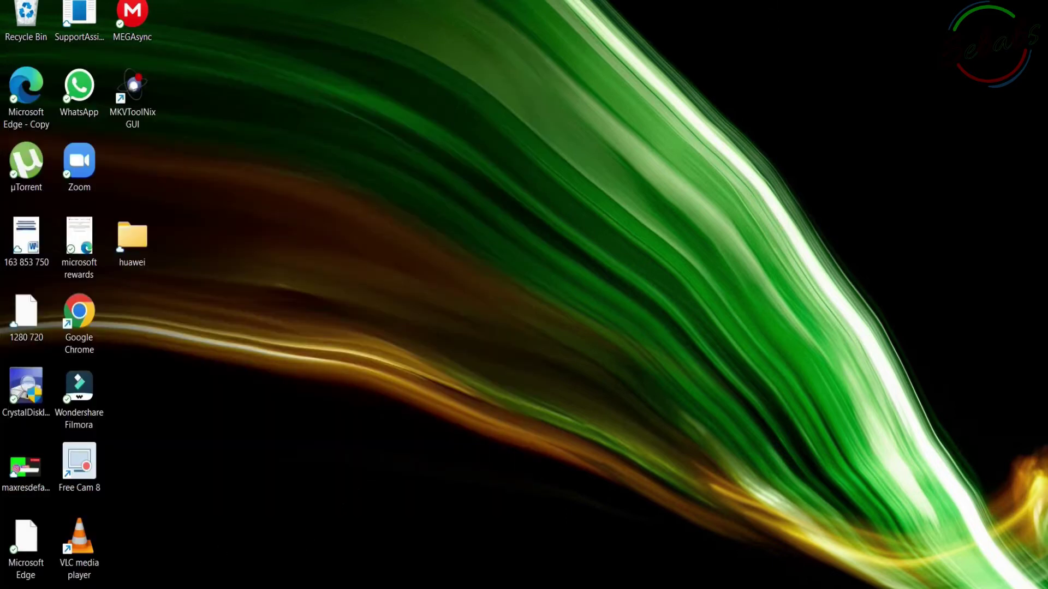
key("super")
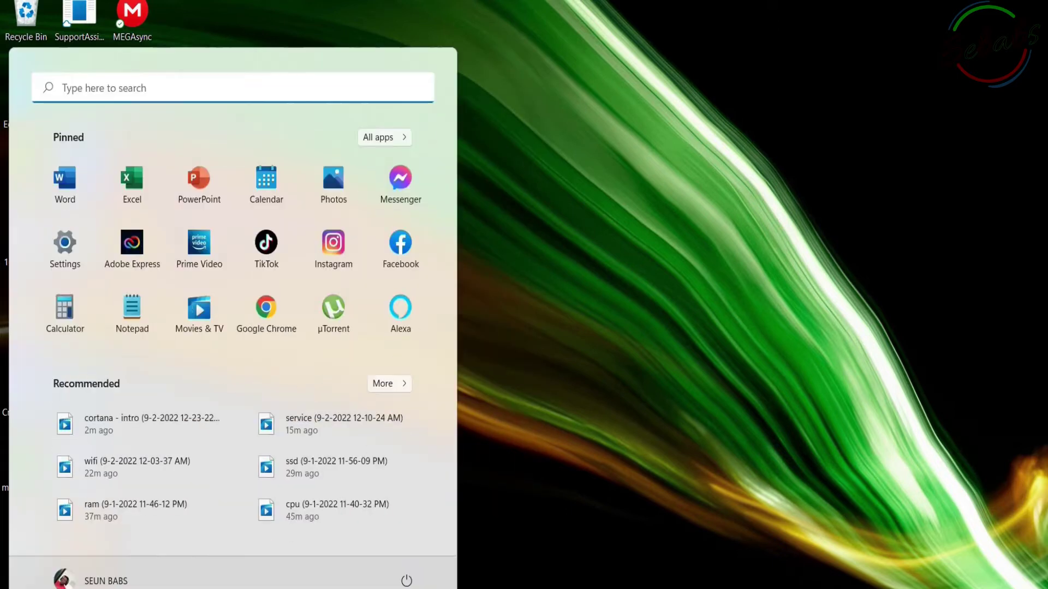
left_click(381, 138)
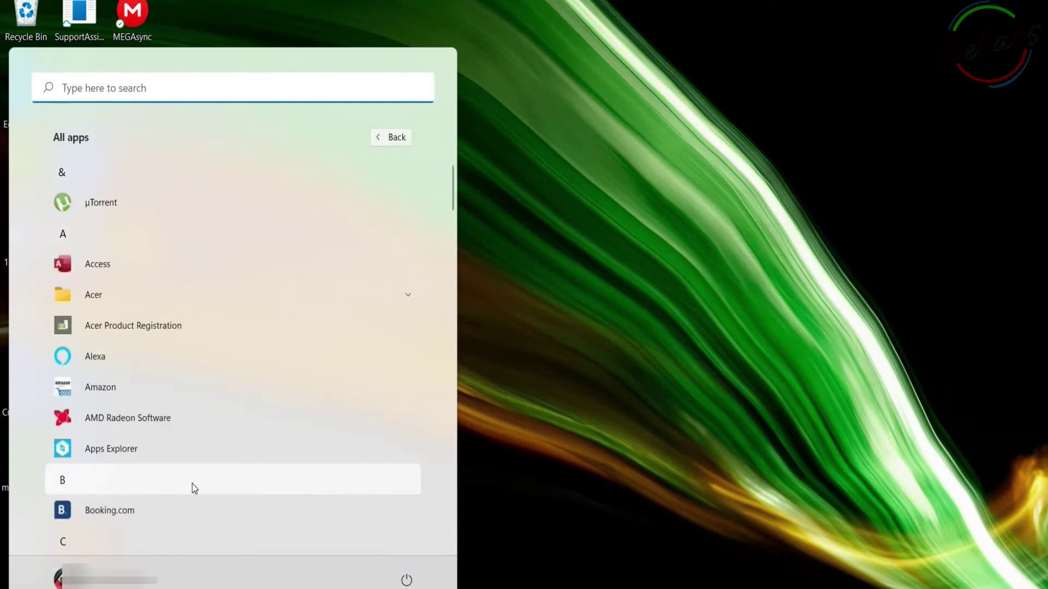
left_click(452, 483)
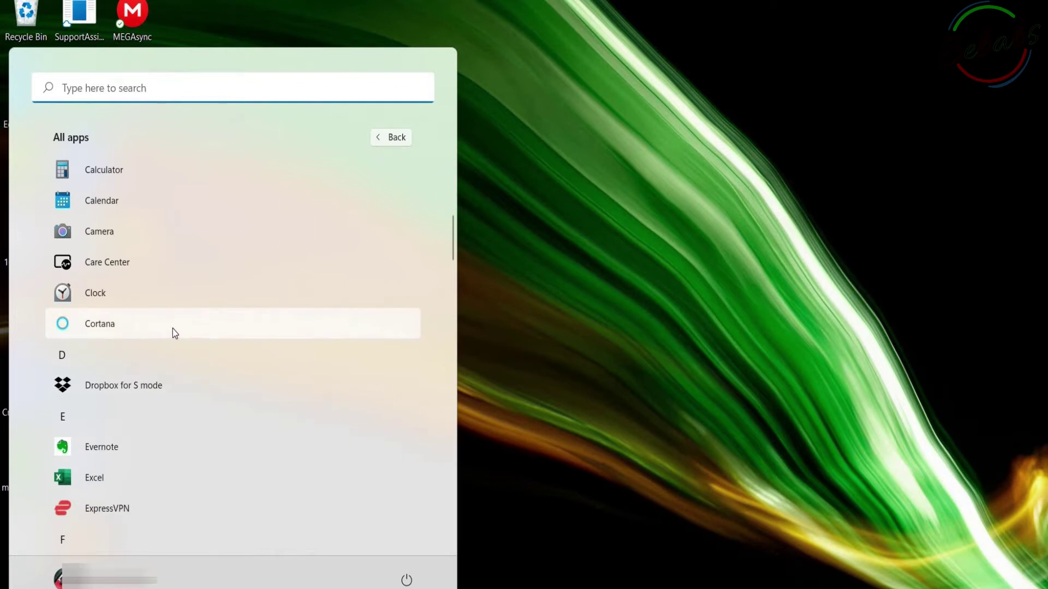
left_click(398, 332)
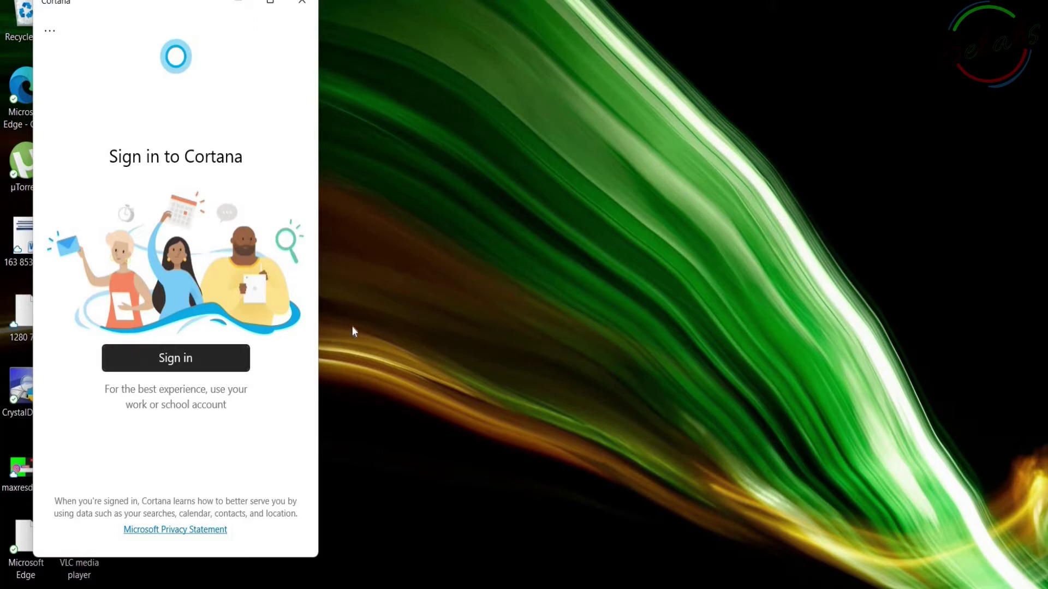
Sign in to Cortana with the existing account listed in the Sign in dialog
left_click(184, 362)
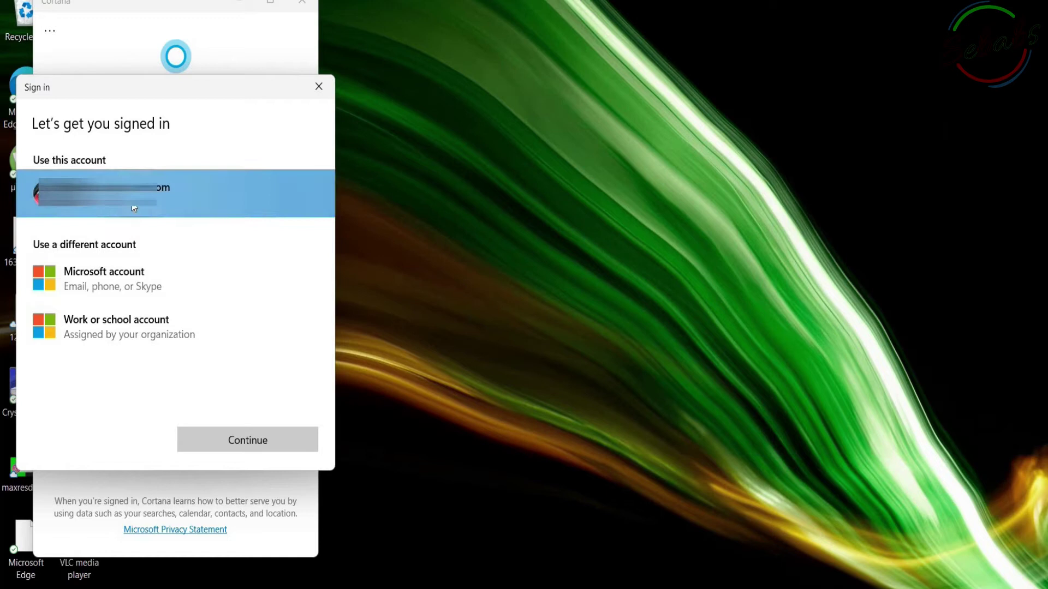
left_click(233, 445)
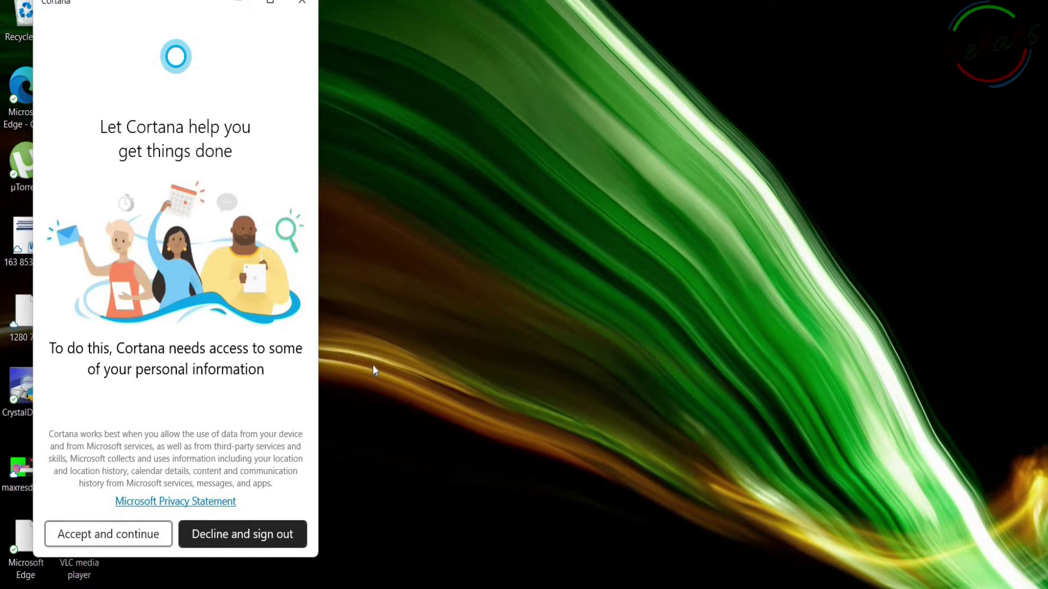
Accept Cortana's access to personal information to reach its chat page
left_click(136, 541)
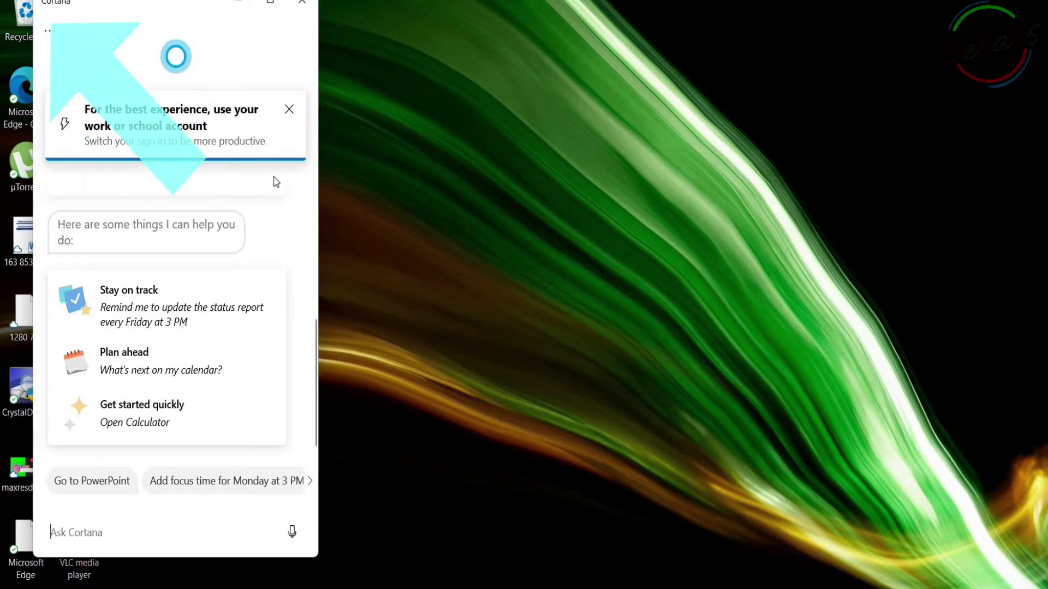
Confirm Cortana's microphone permissions are on, then return to the settings list
left_click(50, 34)
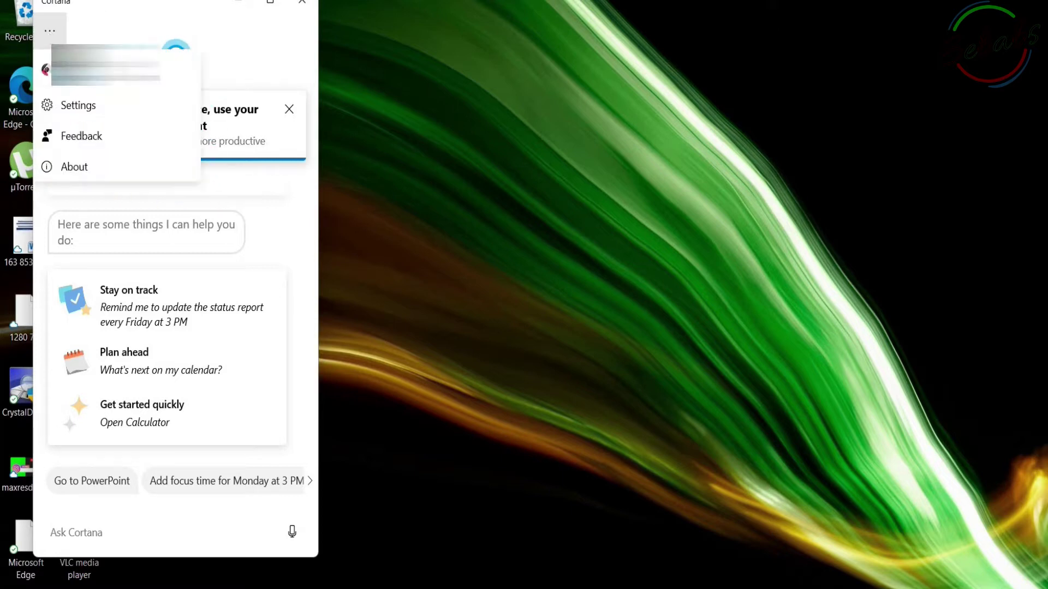
left_click(96, 106)
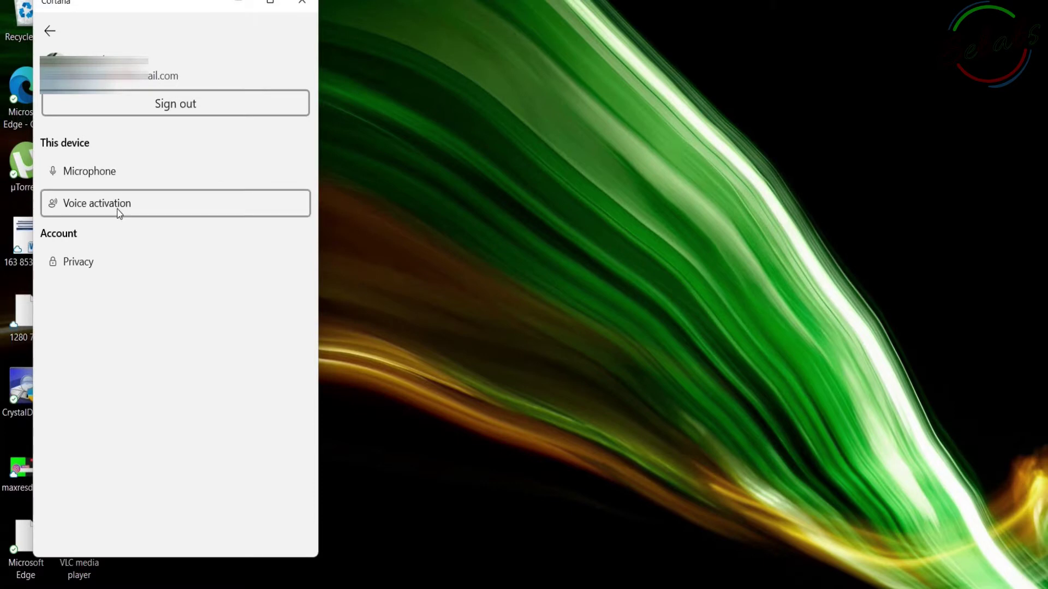
left_click(109, 173)
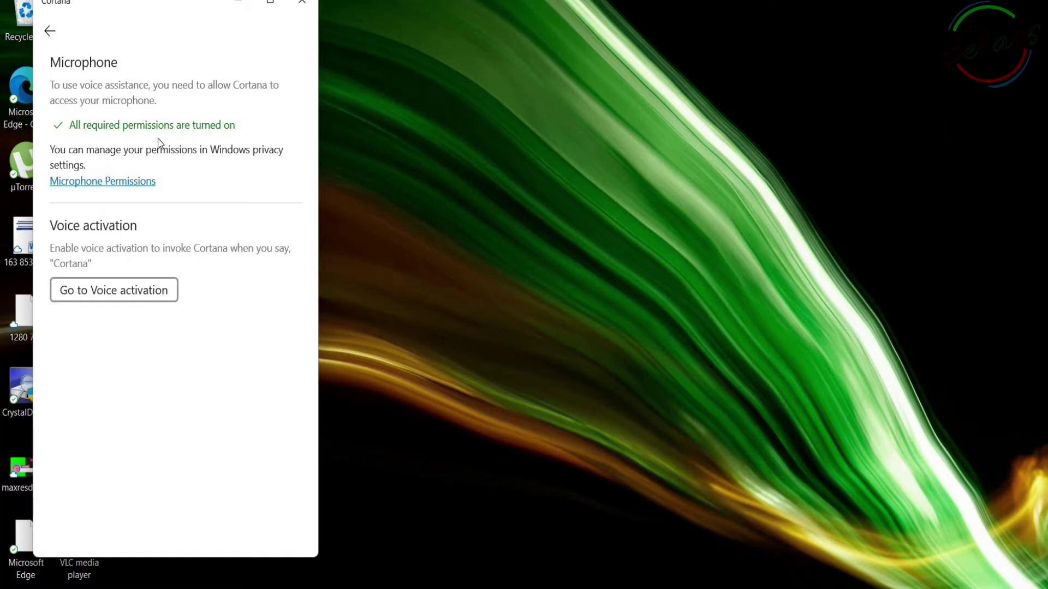
key("alt+Left")
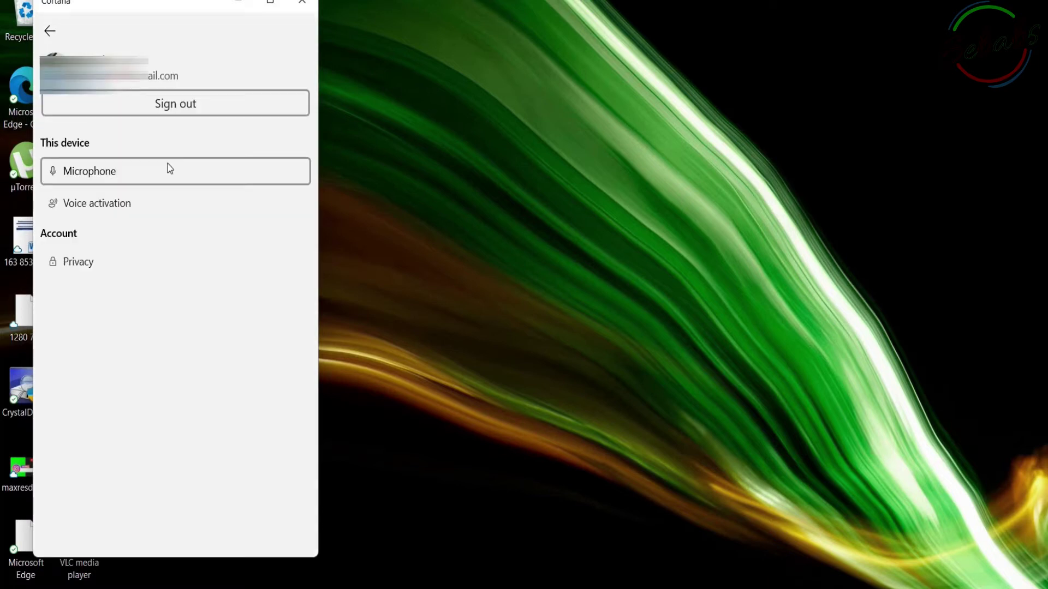
key("Tab")
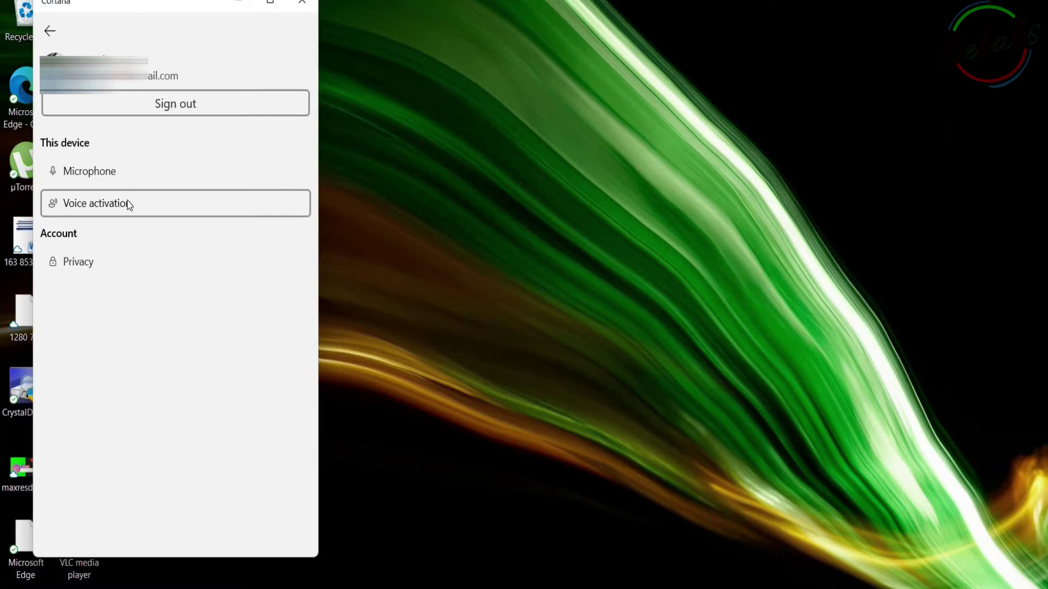
Verify voice activation permissions are on, maximize Cortana, and go back to the chat
left_click(128, 204)
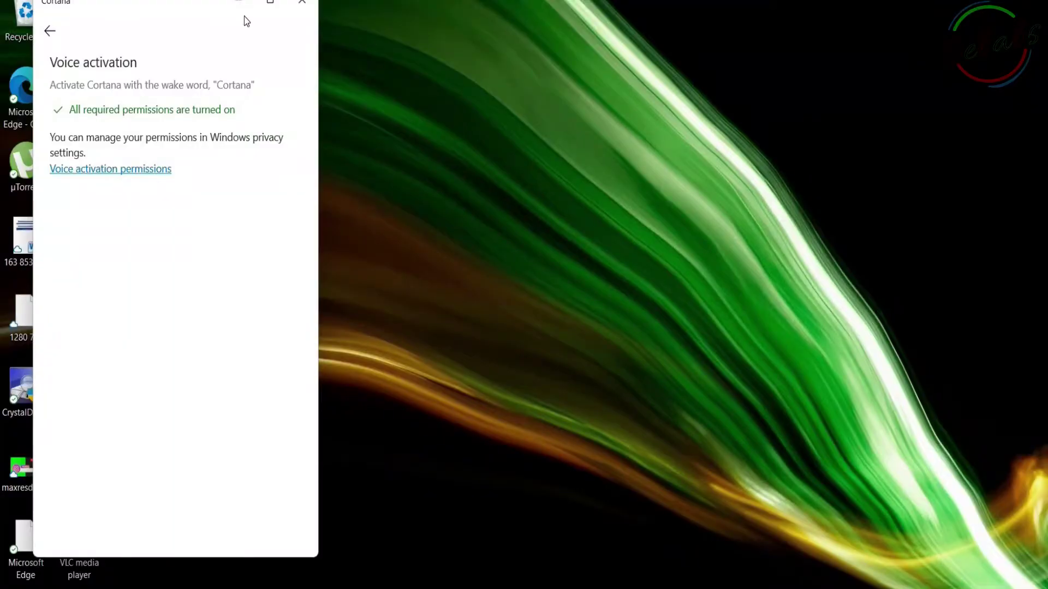
left_click(53, 29)
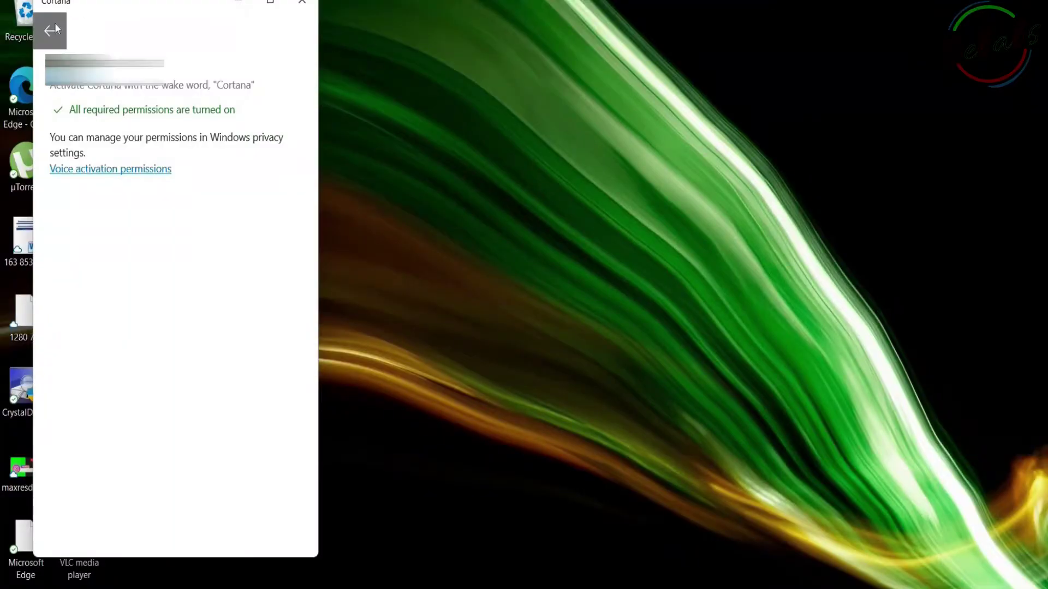
left_click(96, 209)
left_click(269, 4)
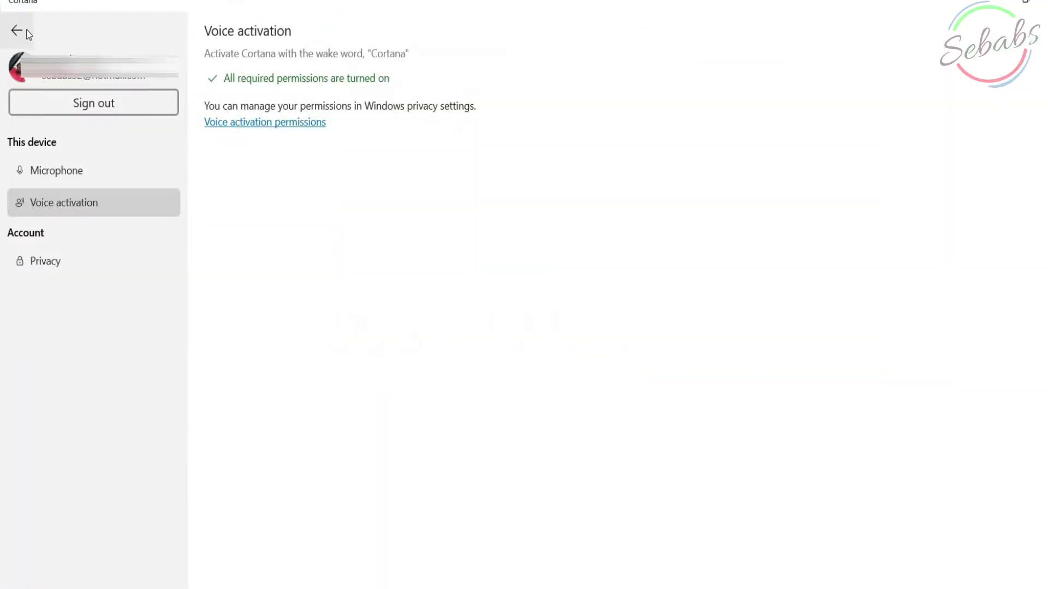
left_click(19, 30)
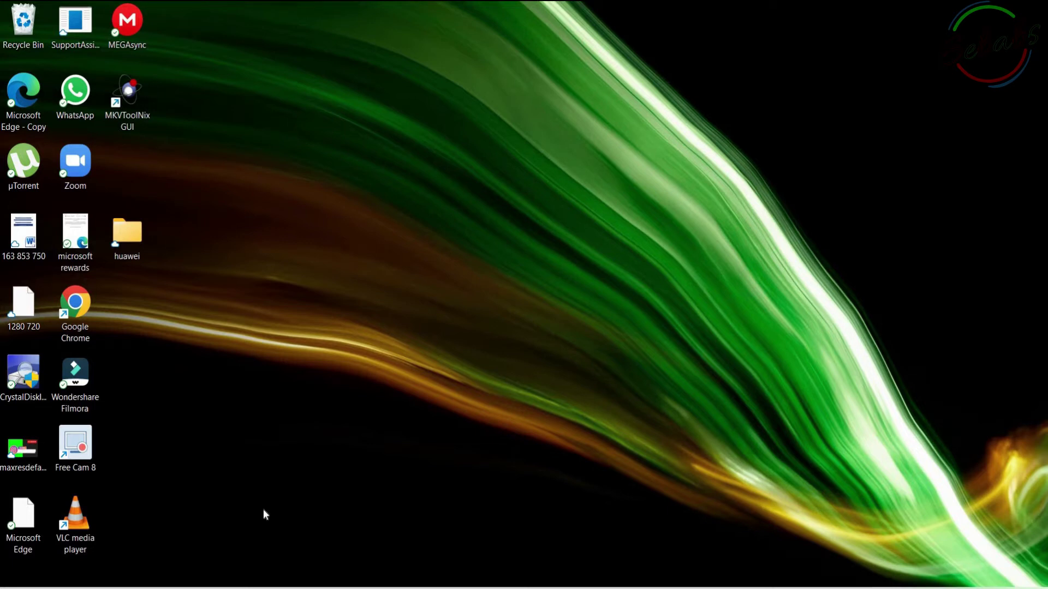
key("super+c")
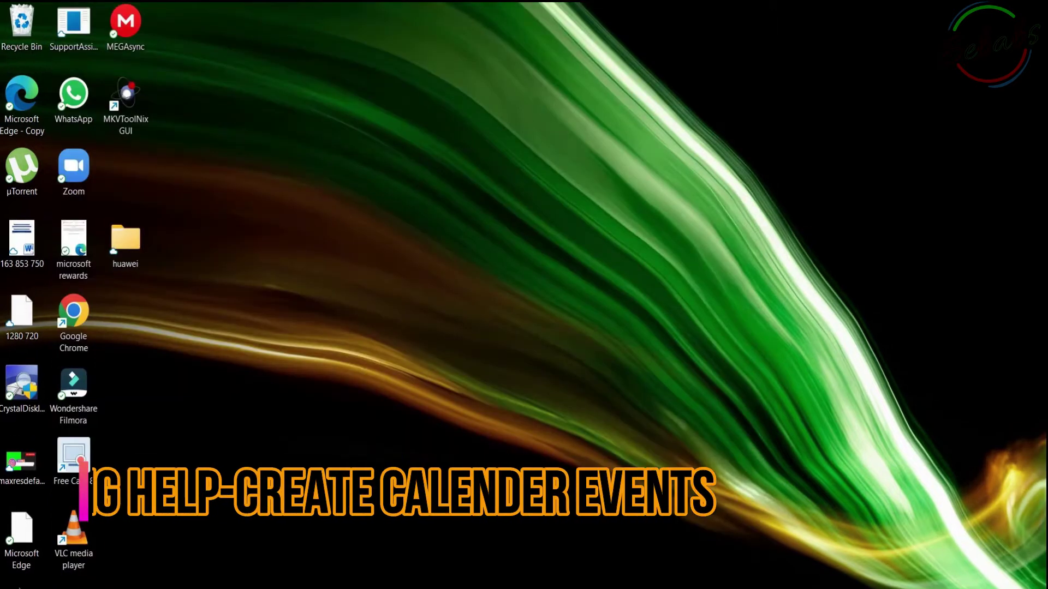
Ask Cortana by voice to join your meeting and when your next meeting is
key("super+c")
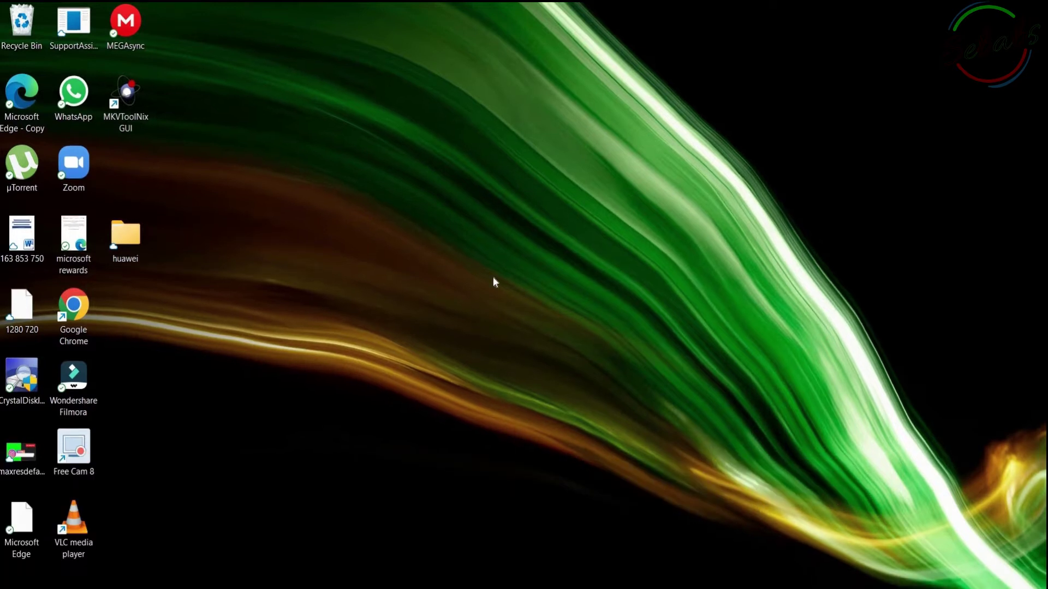
key("super+c")
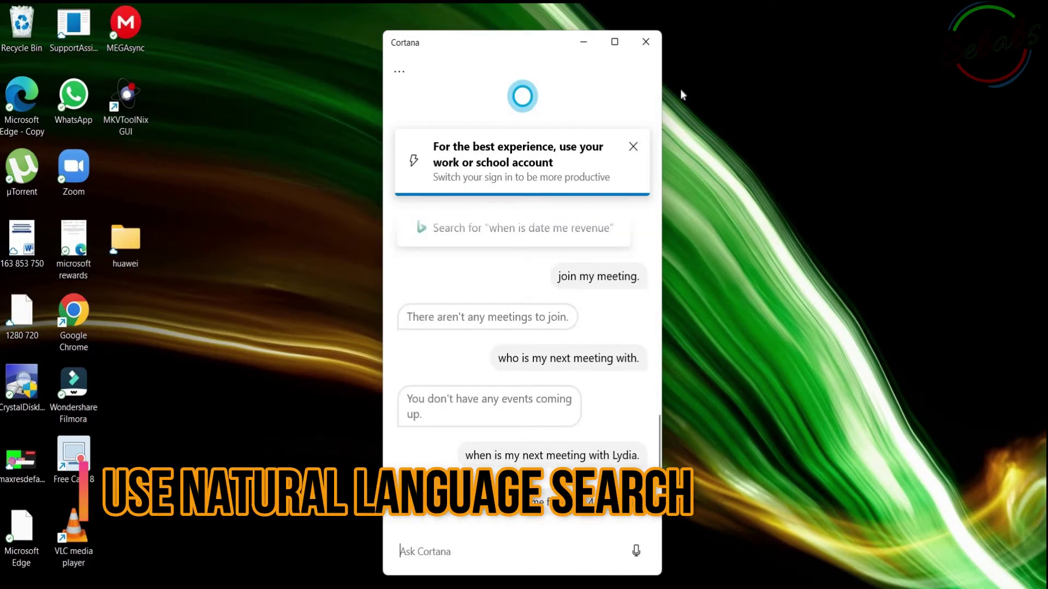
Ask Cortana to book an 8:00 AM meeting with the contact, choosing 'The second one'
key("super+c")
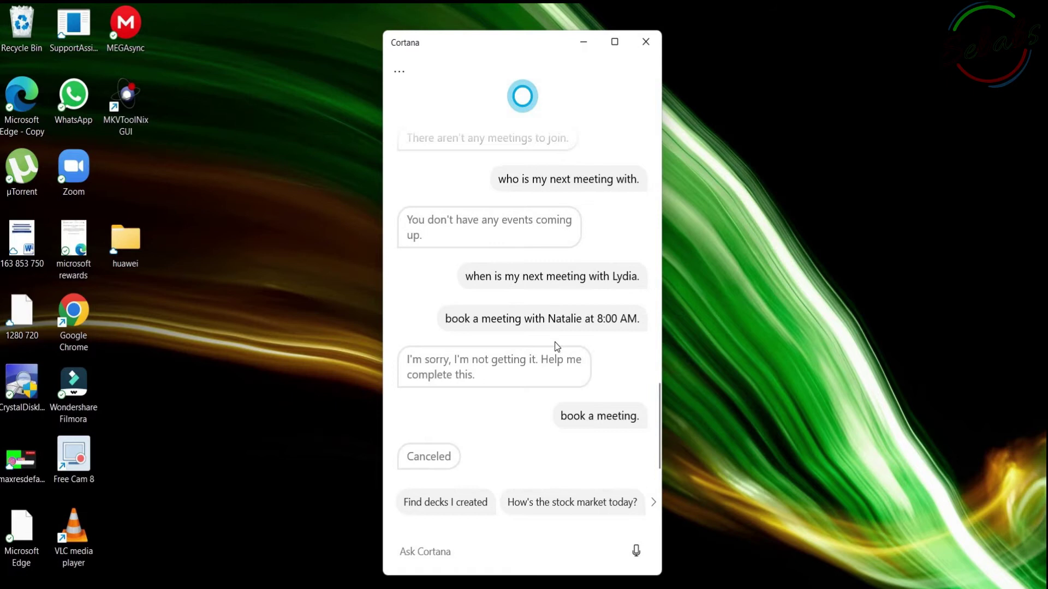
key("super+c")
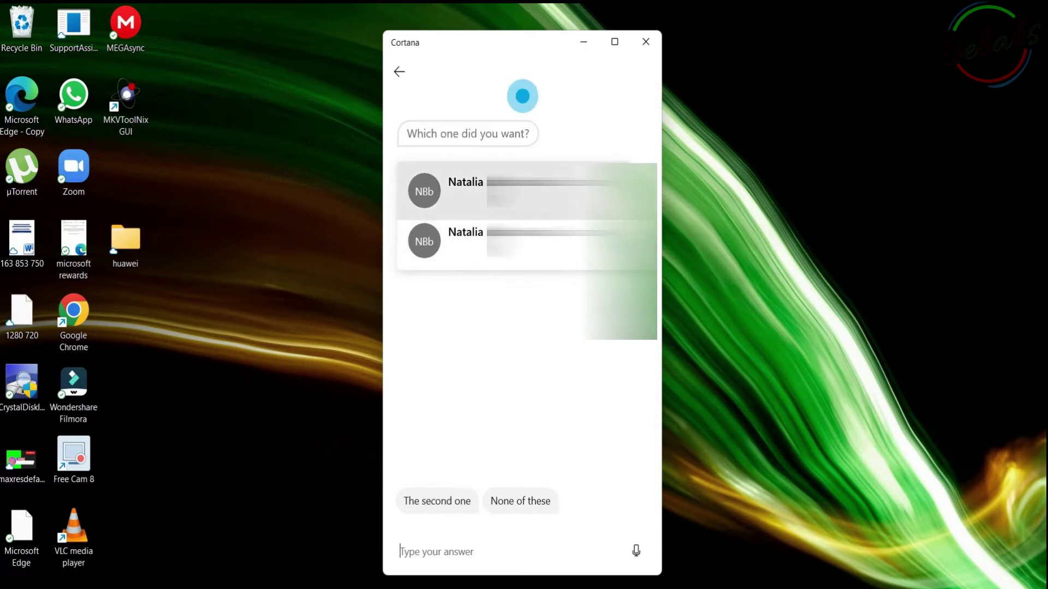
left_click(447, 506)
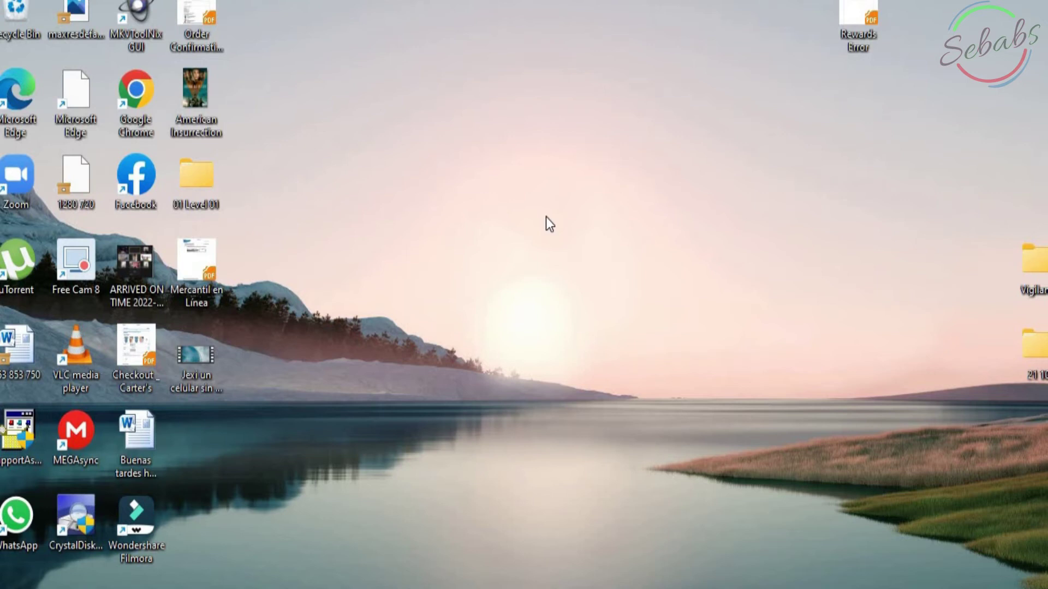
Speak a request to Cortana with Win+C, ending back at the desktop
key("super+c")
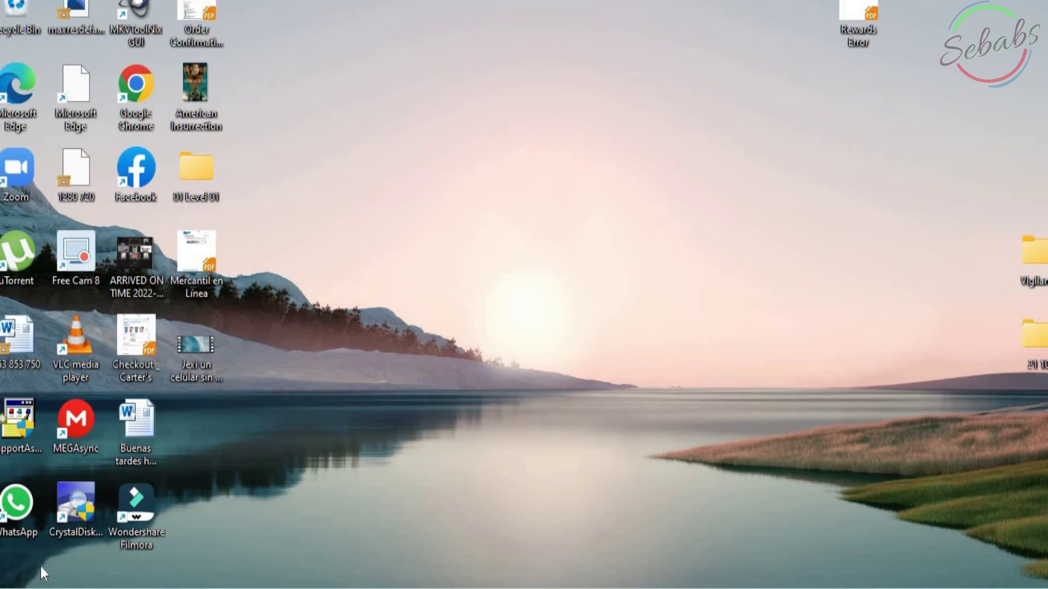
Add the task 'Cold mighty at 1:00 PM about our classes' by voice, then close Cortana
key("super+c")
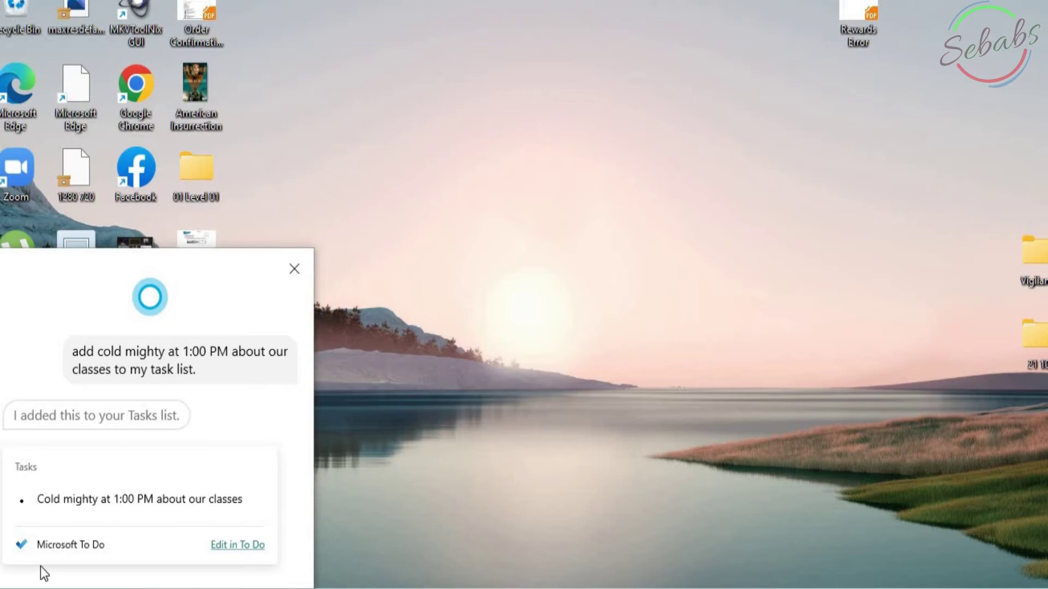
left_click(865, 148)
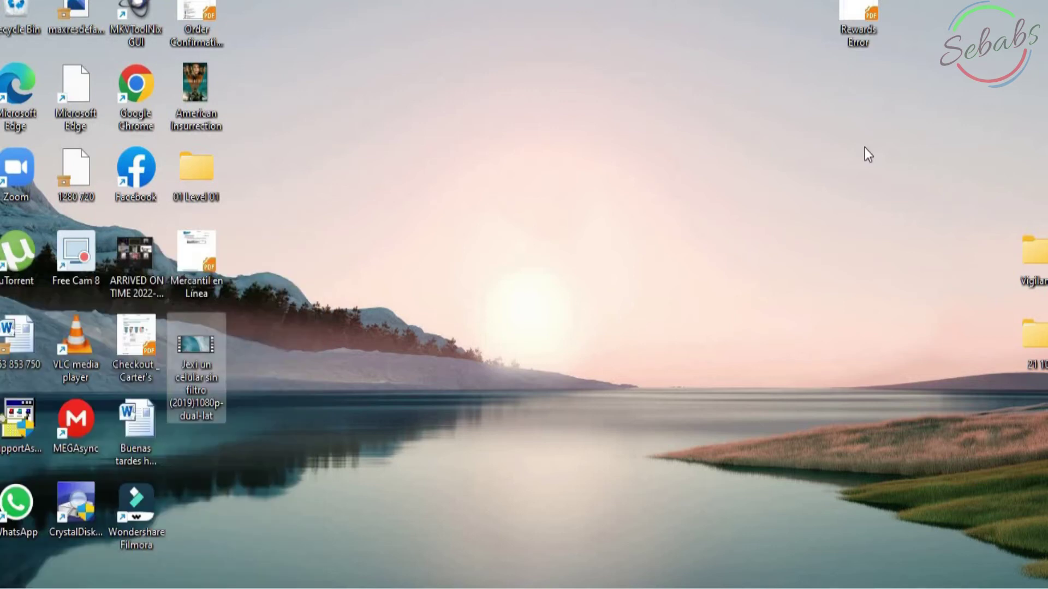
Show To Do's Tasks list and dictate a reminder to pick up diapers after work at 5:00 PM
key("super+c")
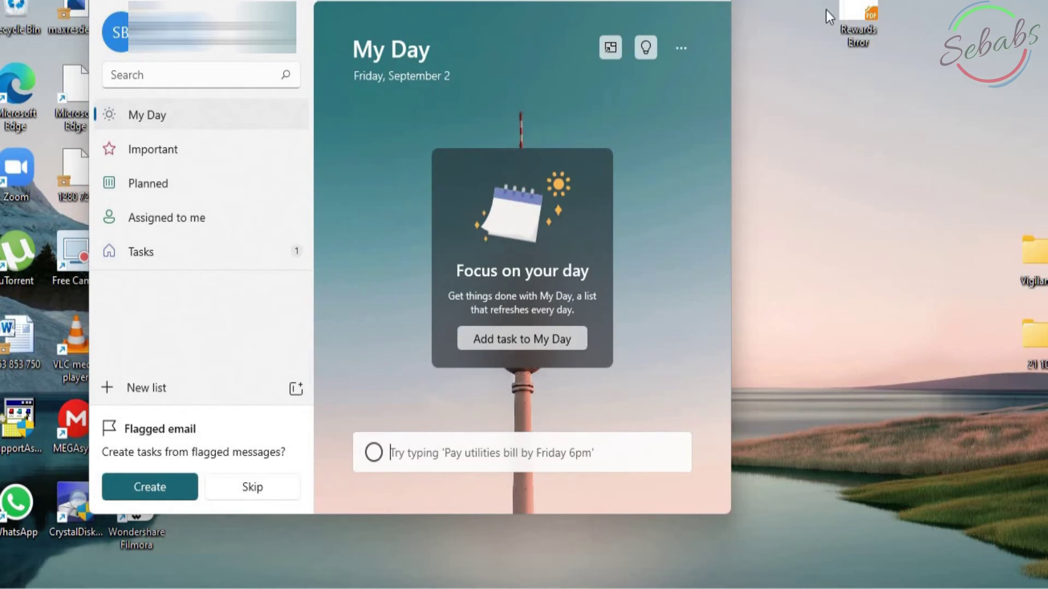
left_click(171, 255)
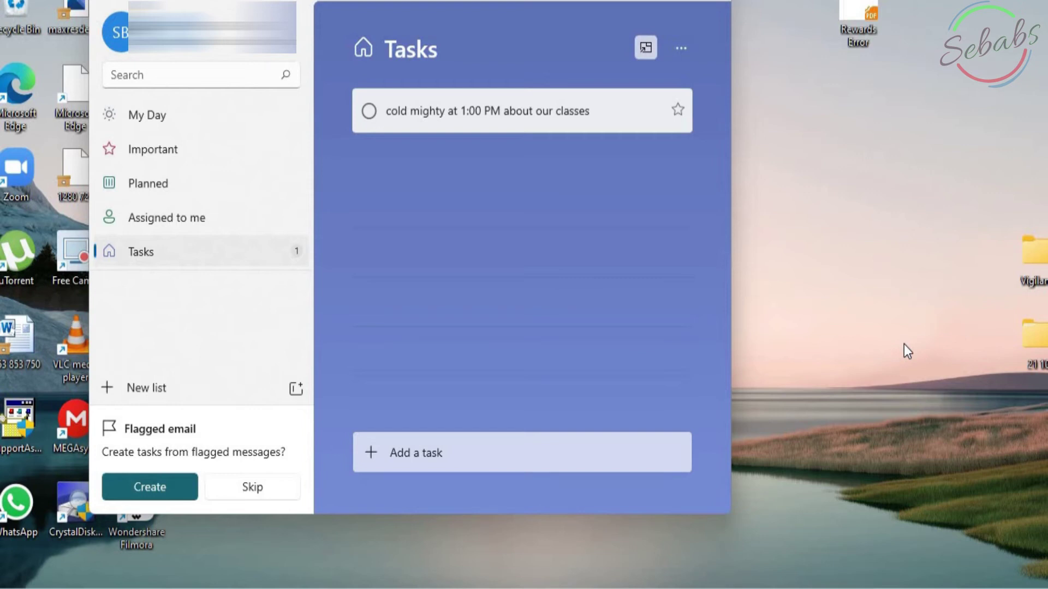
key("super+h")
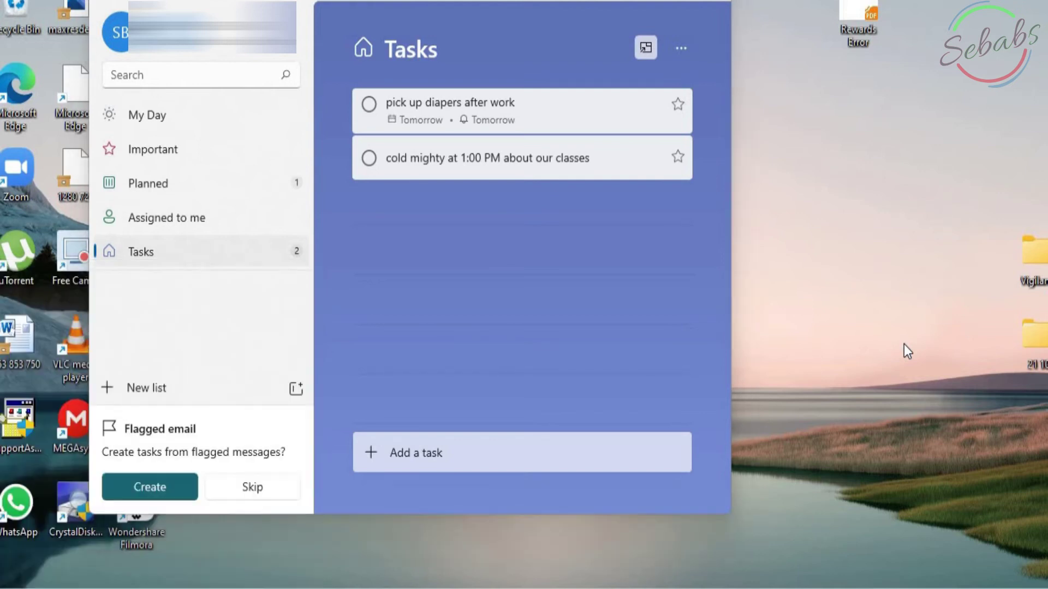
Ask Cortana by voice to remind you to take your pill tomorrow, then to remove 'pick up diapers after work'
key("super+c")
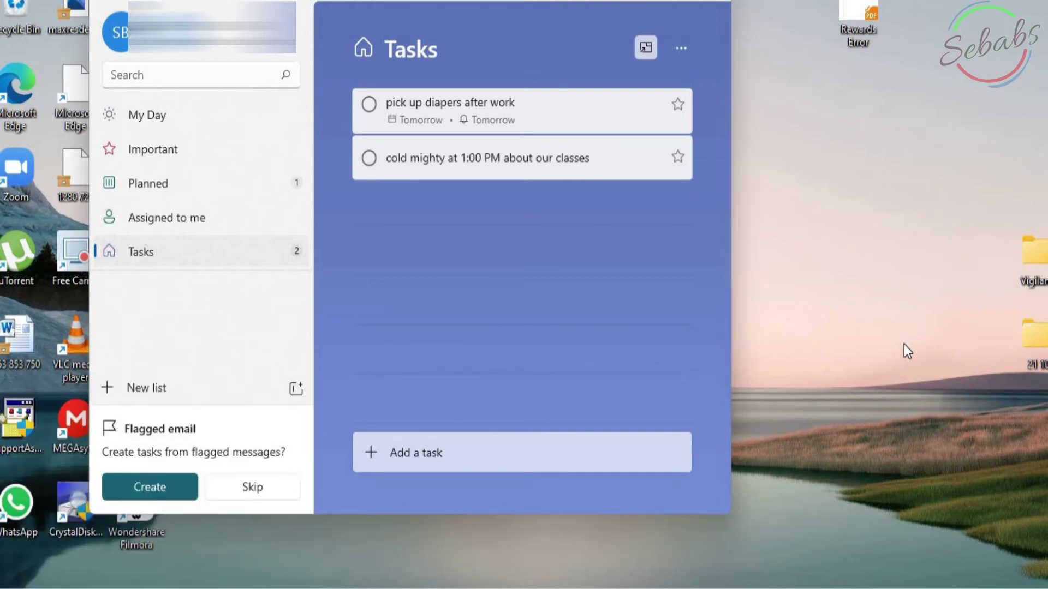
key("super+c")
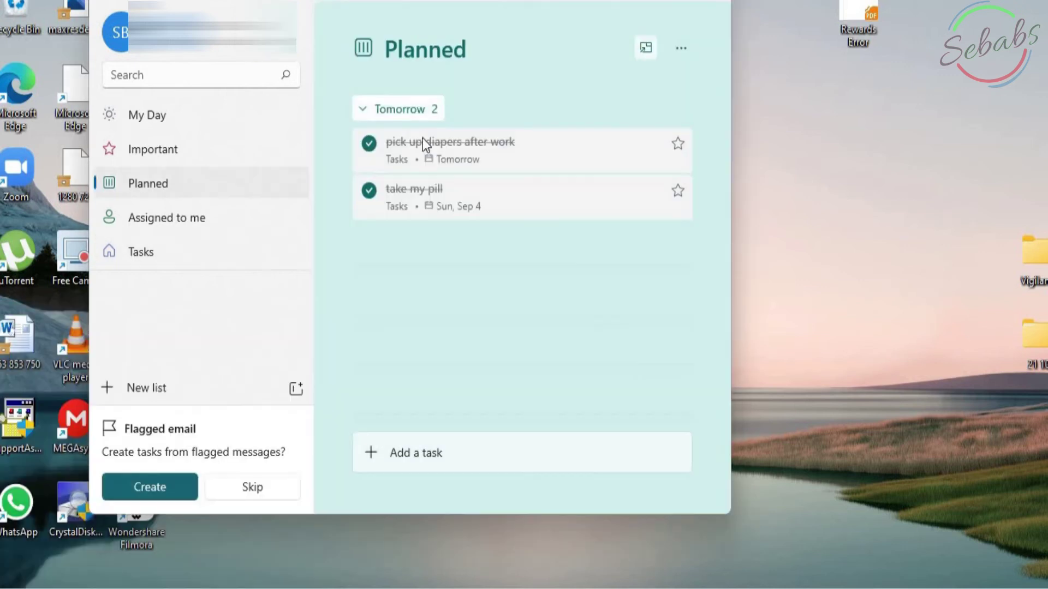
Delete the completed 'pick up diapers after work' and 'take my pill' tasks, confirming each deletion
left_click(423, 141)
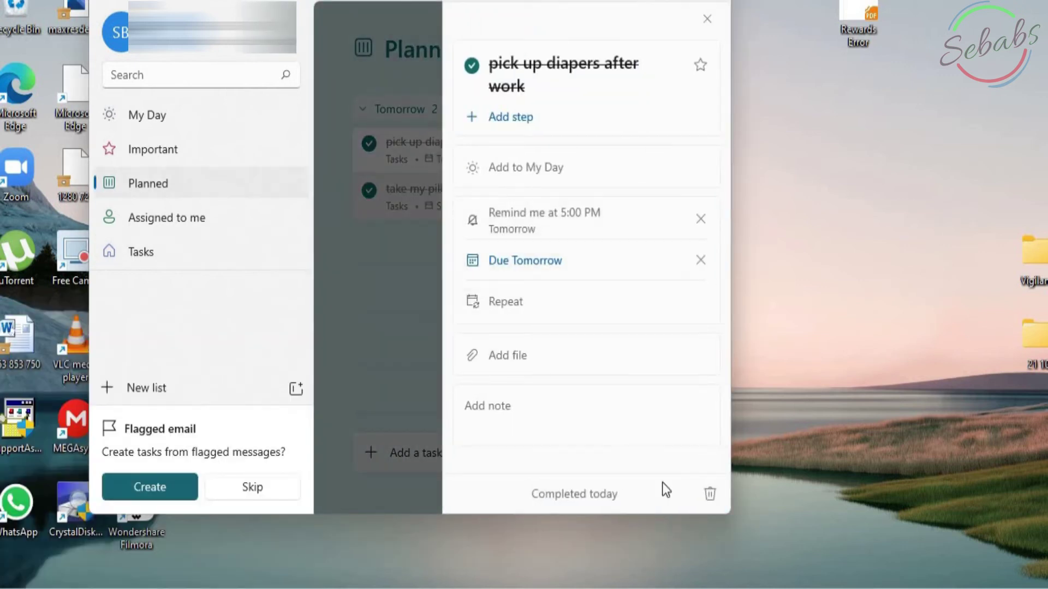
left_click(710, 494)
left_click(364, 290)
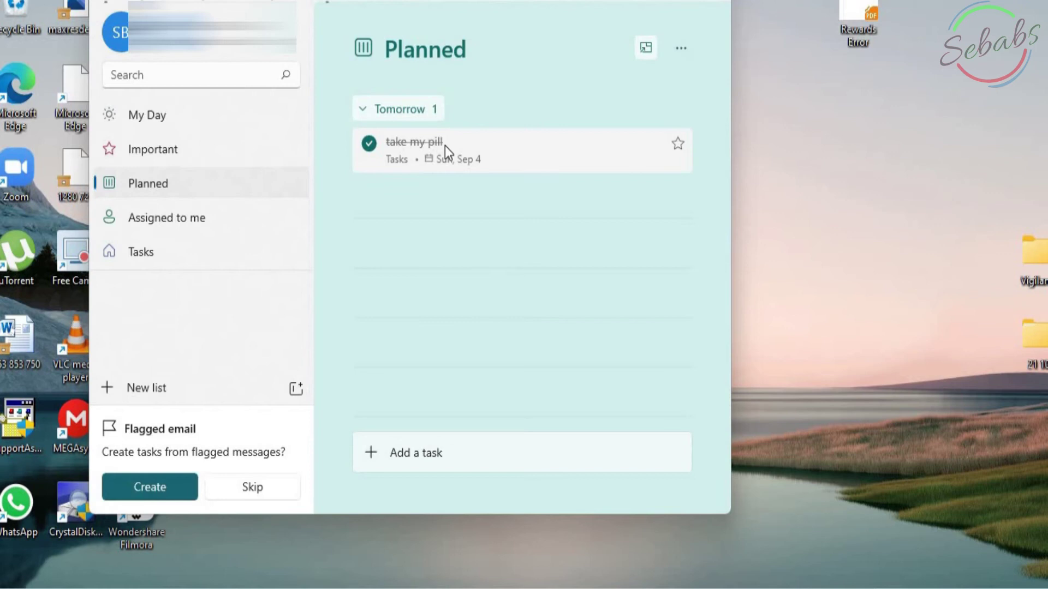
left_click(444, 146)
left_click(709, 494)
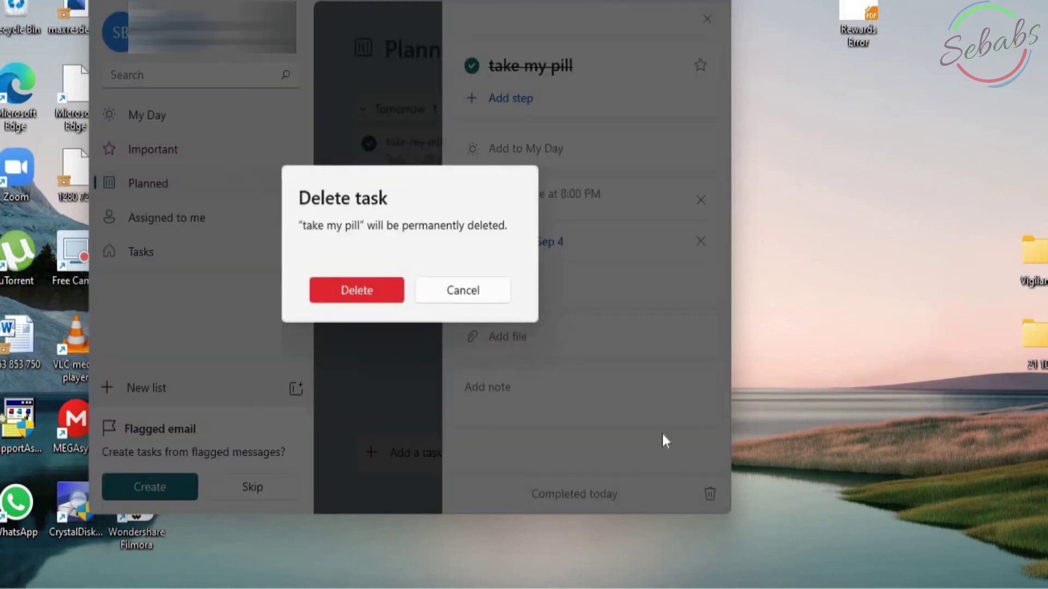
left_click(335, 286)
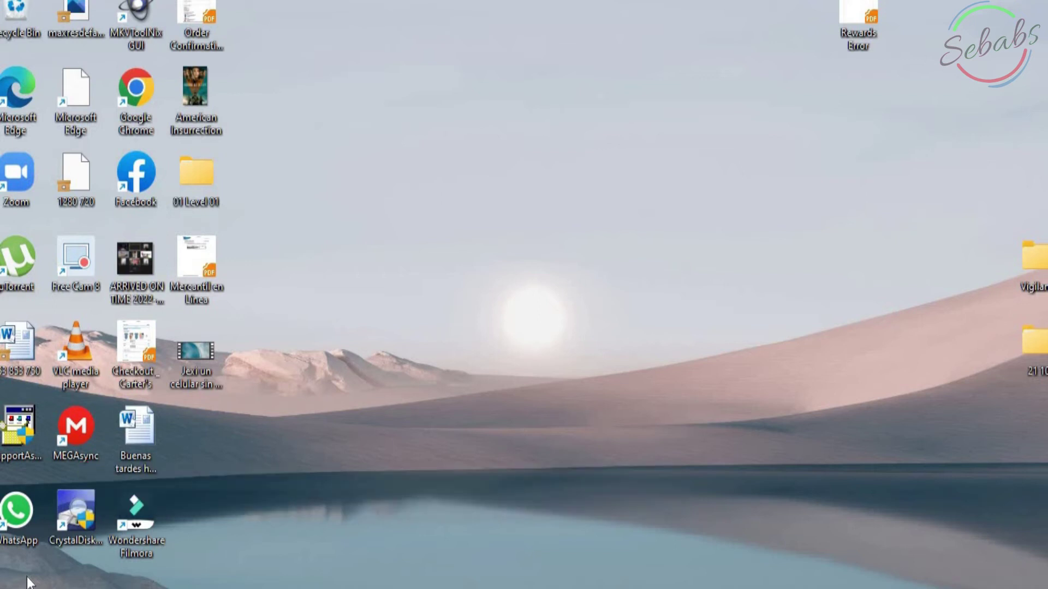
key("super+c")
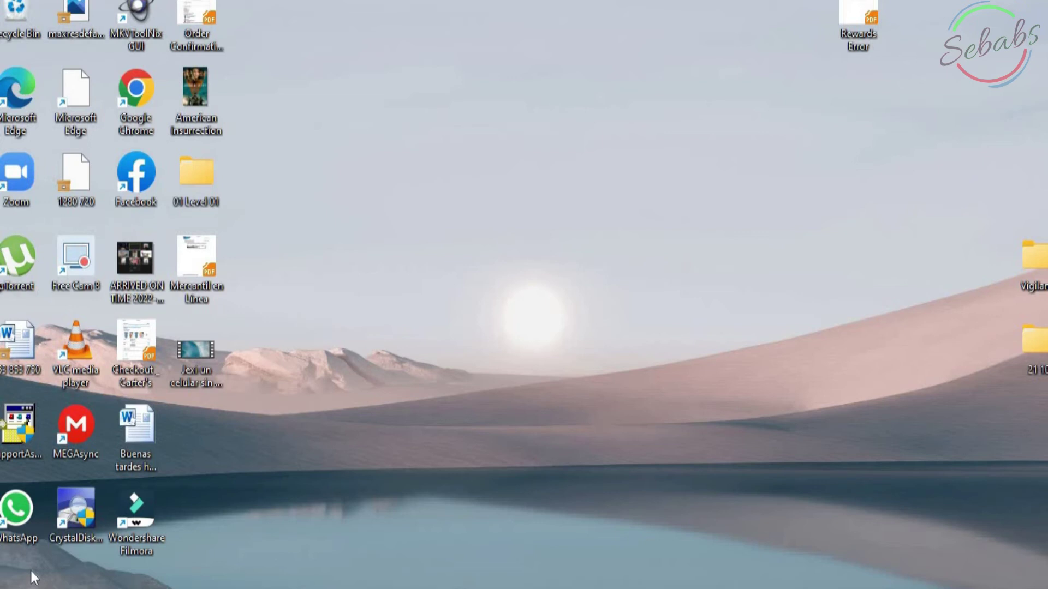
key("super+c")
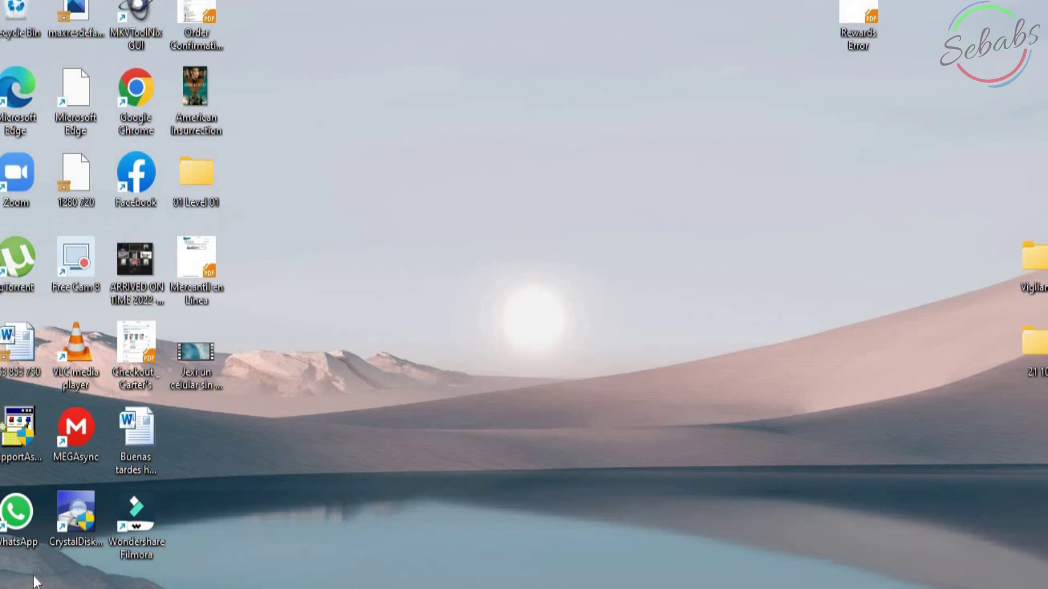
Summon Cortana with Win+C so it listens for a spoken request
key("super+c")
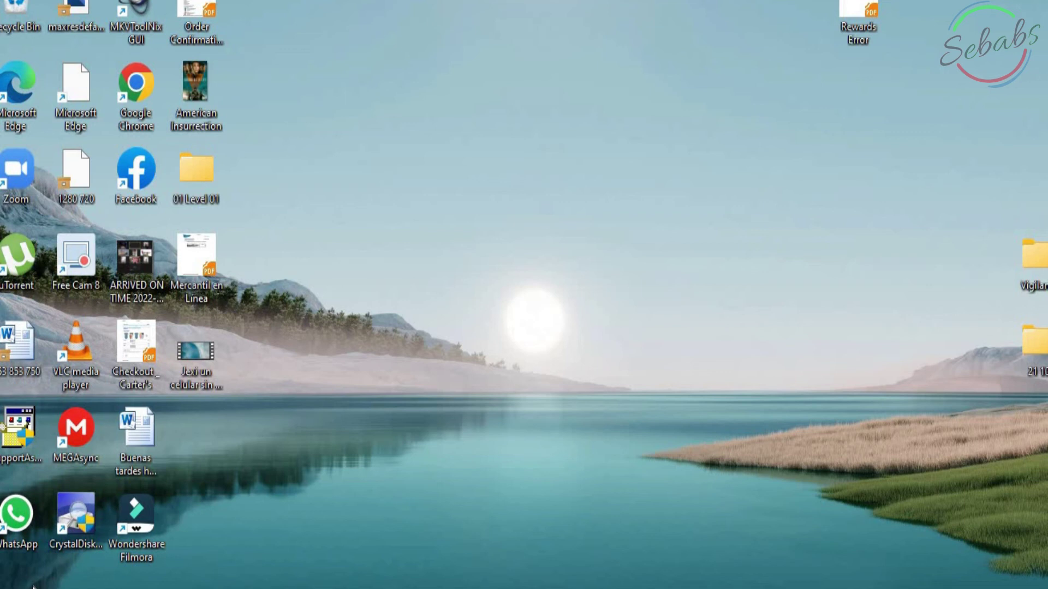
Ask Cortana by voice to remove tomorrow's 9:00 AM alarm, then close the Cortana window
left_click(33, 587)
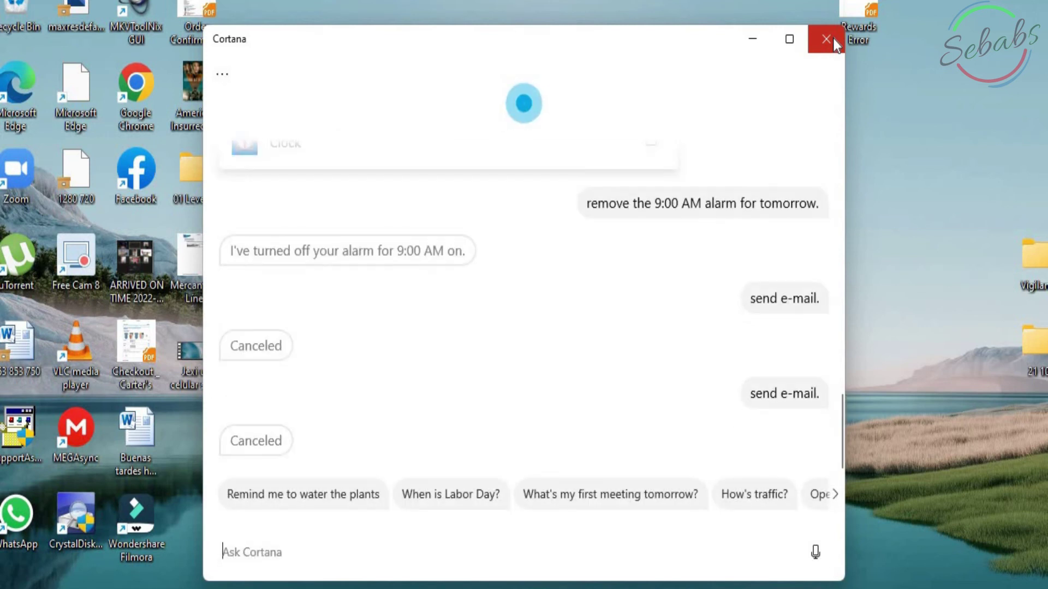
left_click(832, 38)
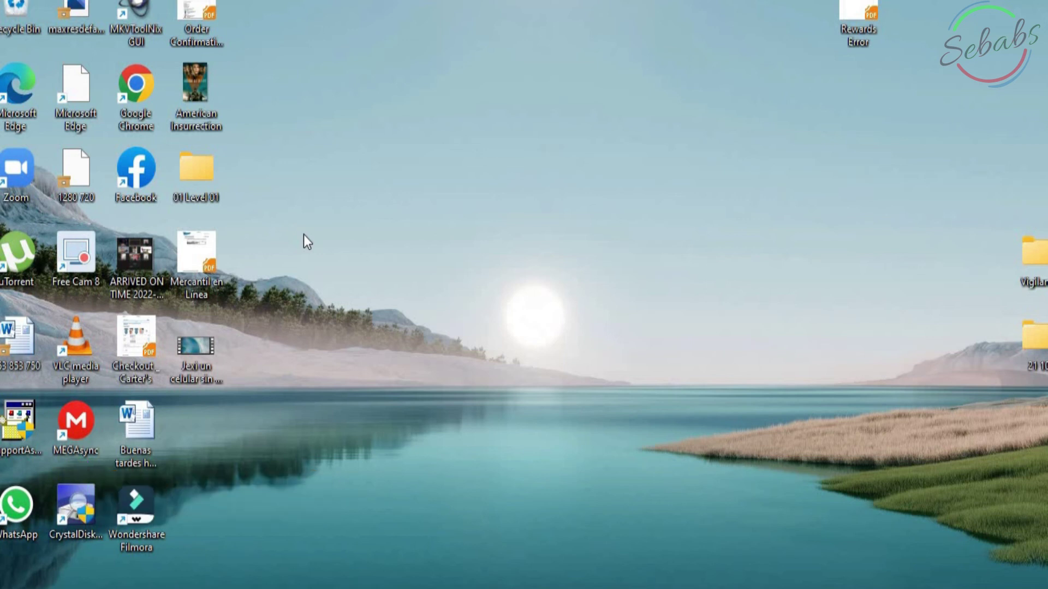
key("super+c")
key("super+c")
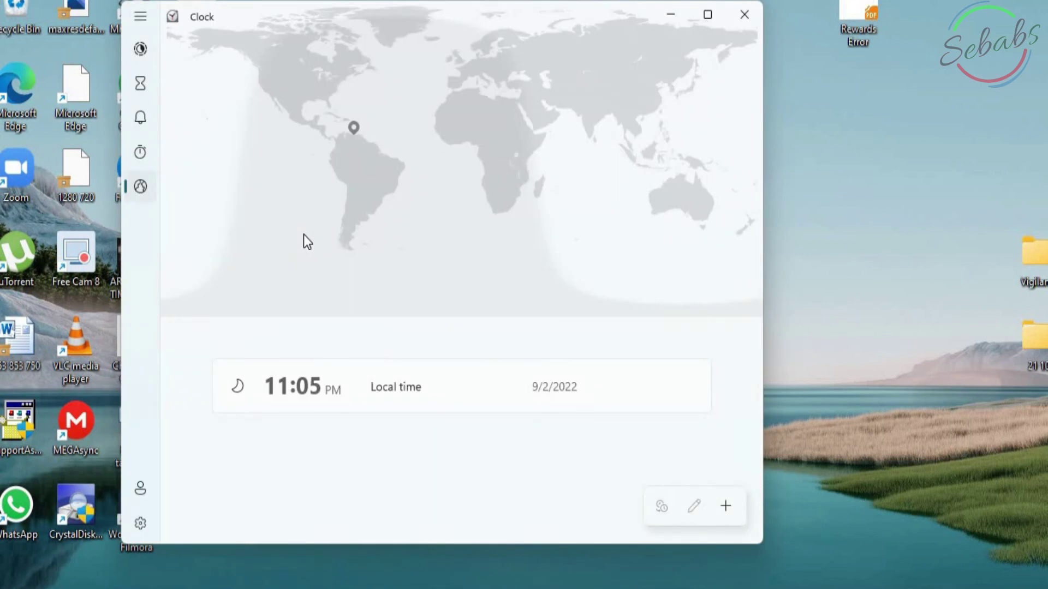
Go from the Timer page to the Alarm page to list the 7:00 AM, 3:00 PM and 8:00 AM alarms
left_click(143, 84)
left_click(140, 127)
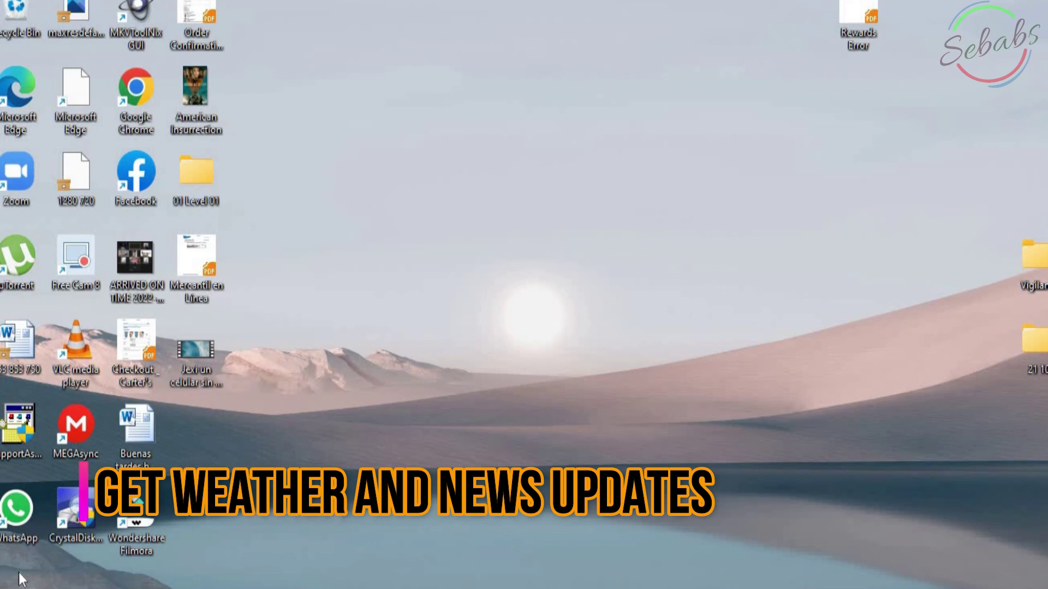
Ask Cortana by voice 'what time is it in Chile' and get 11:00 PM in Santiago
key("super+c")
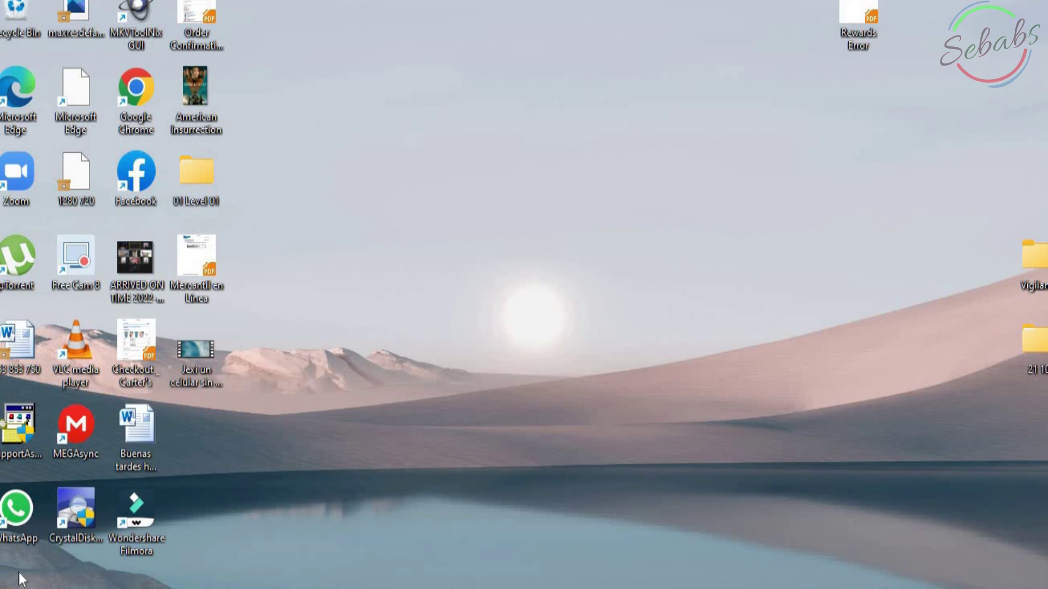
key("super+c")
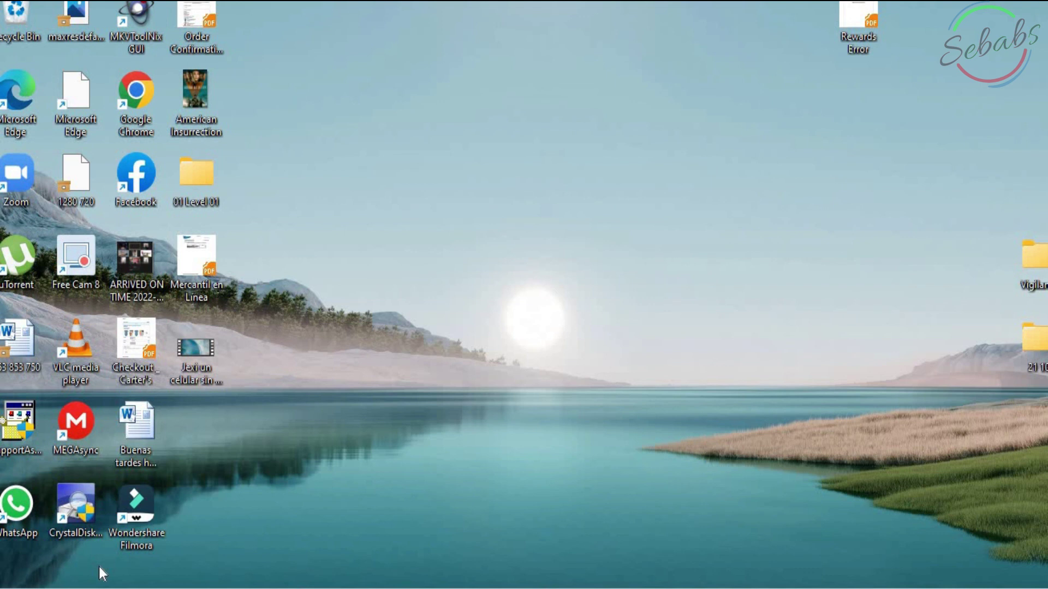
Say 'surprise me' to Cortana, which suggests 'Open my recent PowerPoints'
key("super+c")
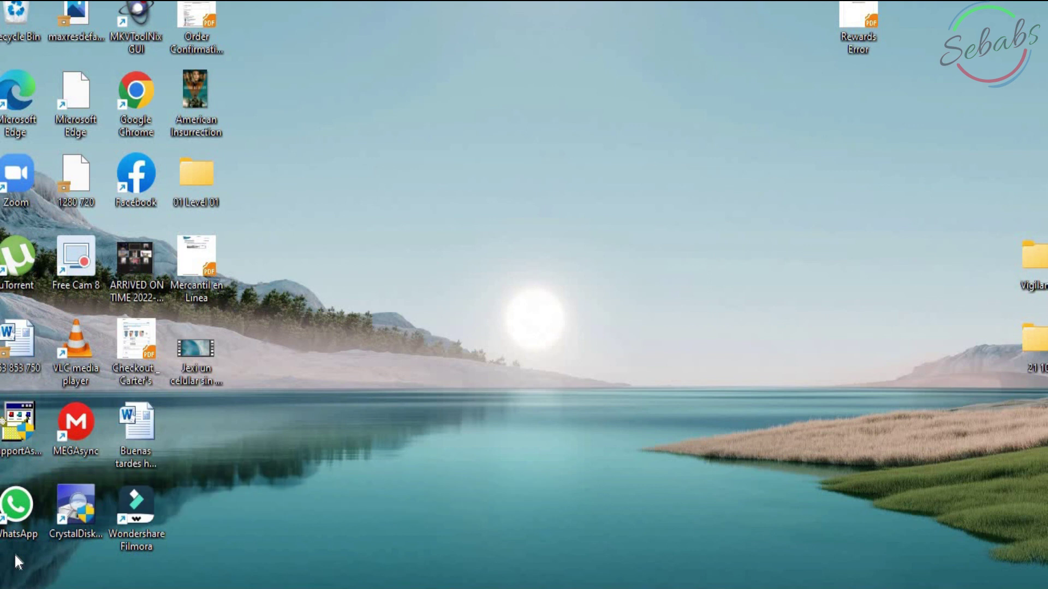
Summon Cortana with Win+C and say 'open settings'
key("super+c")
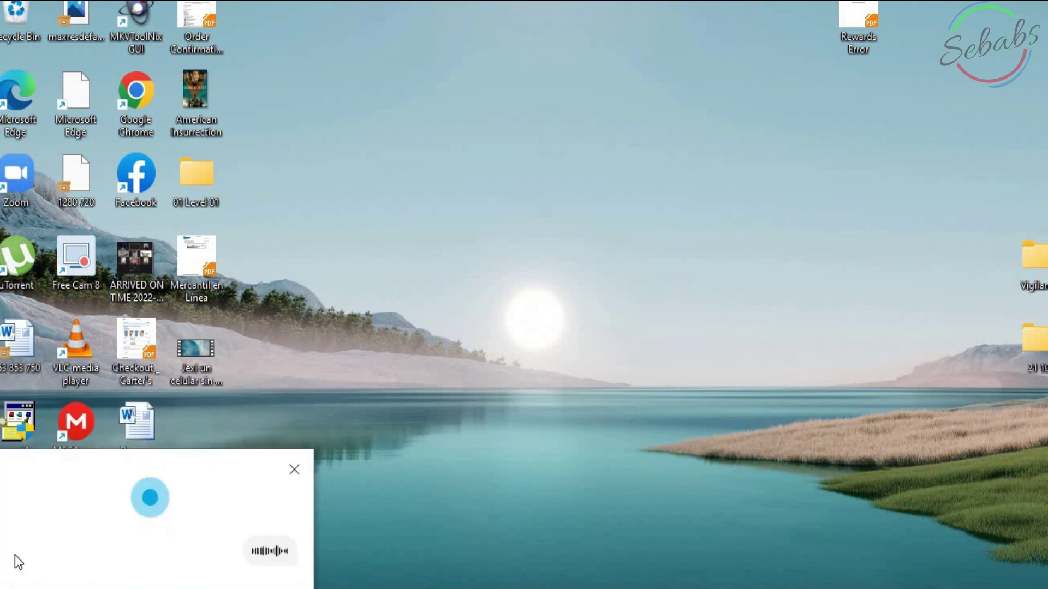